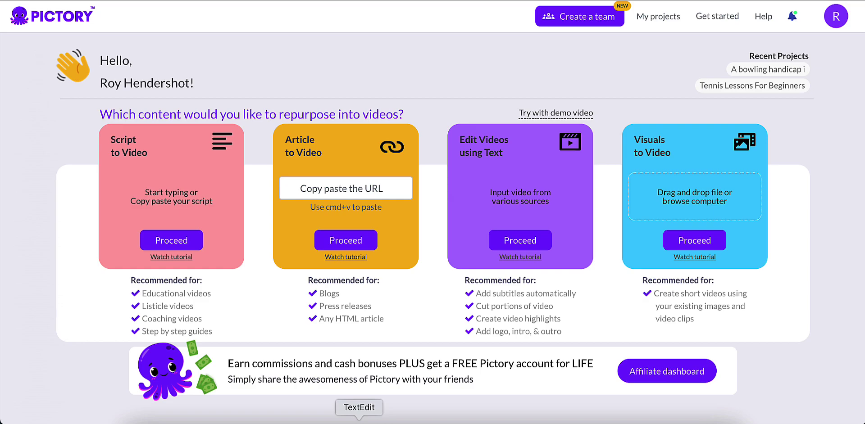
Step: Copy the four-line bowling-handicap script from TextEdit and return to the Pictory dashboard
click(358, 421)
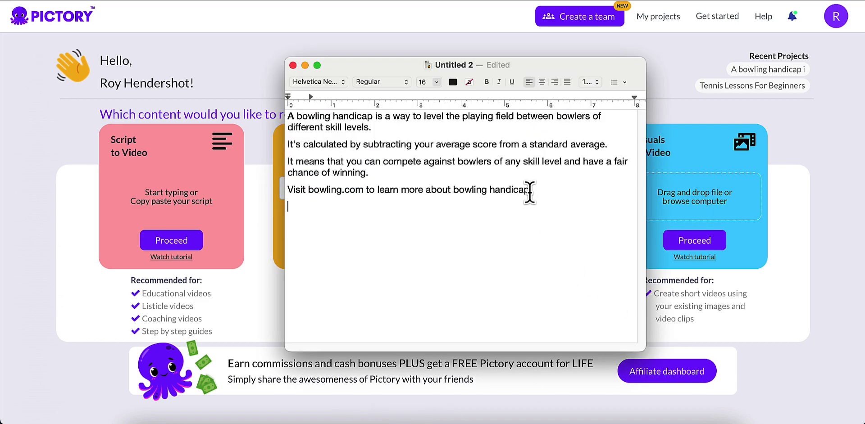
drag(534, 189, 343, 110)
key(ctrl+c)
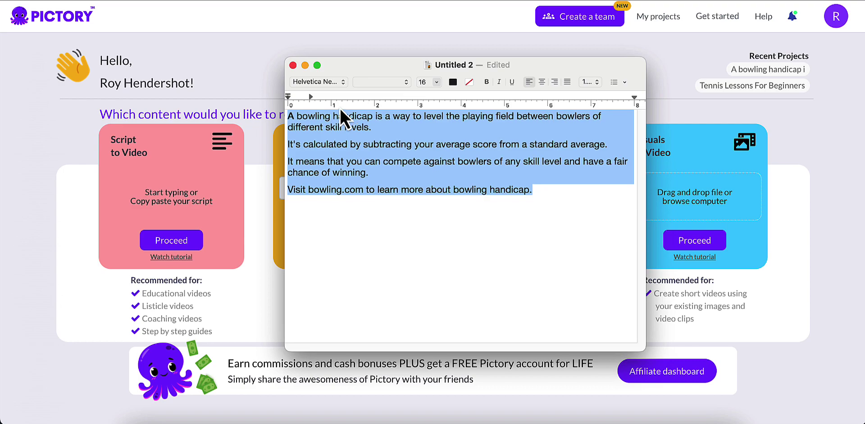
click(256, 50)
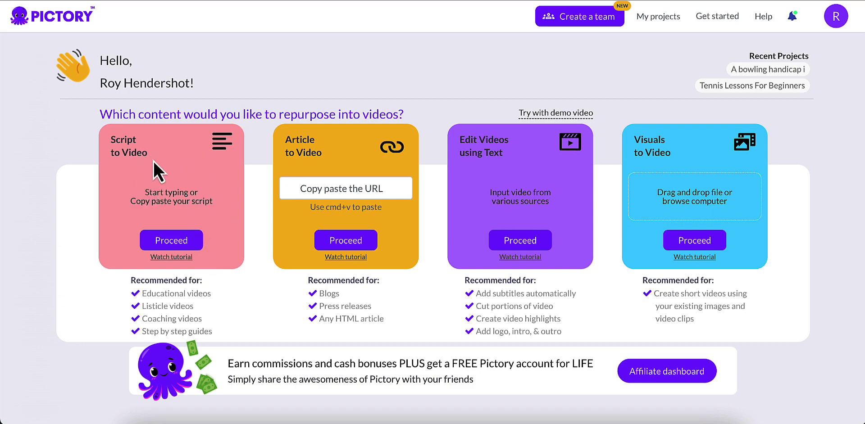
Step: Start a Script to Video project and paste in the 325-character bowling-handicap script
click(174, 243)
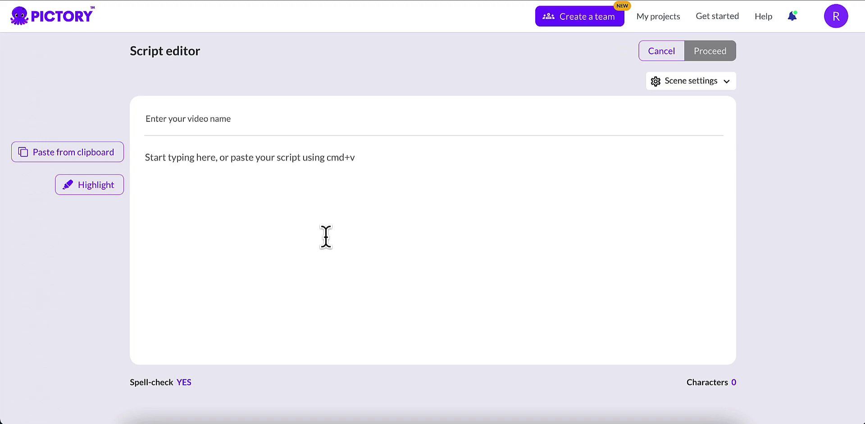
click(306, 175)
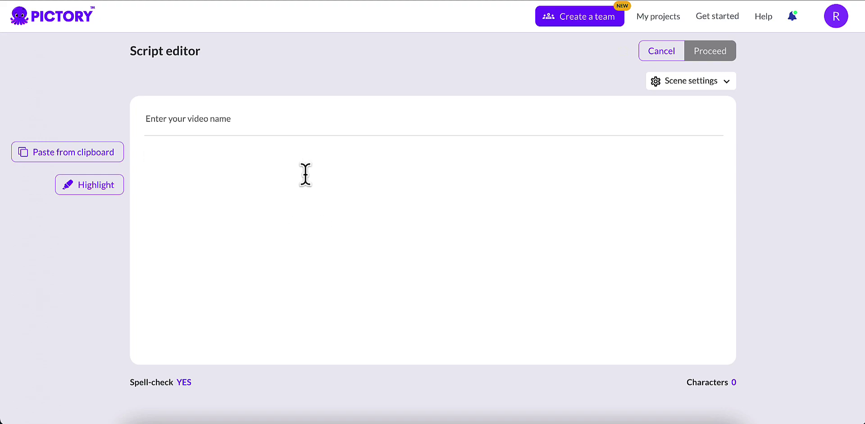
key(ctrl+v)
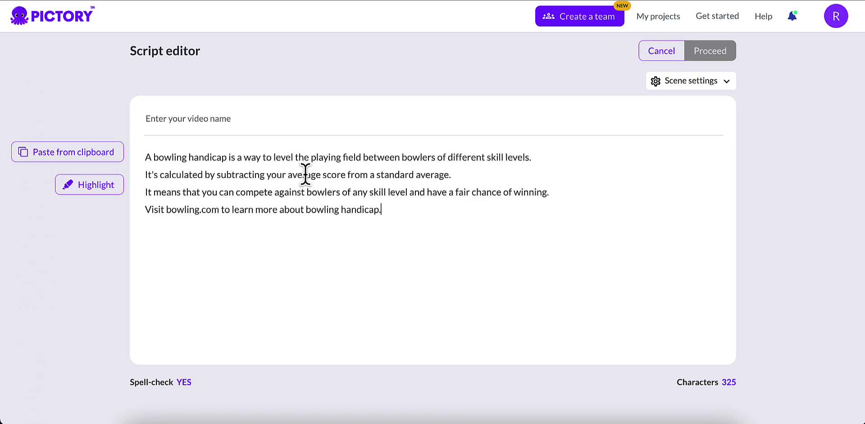
Step: In Scene settings, switch off Auto highlight keywords and keep new scenes created on Both
click(724, 82)
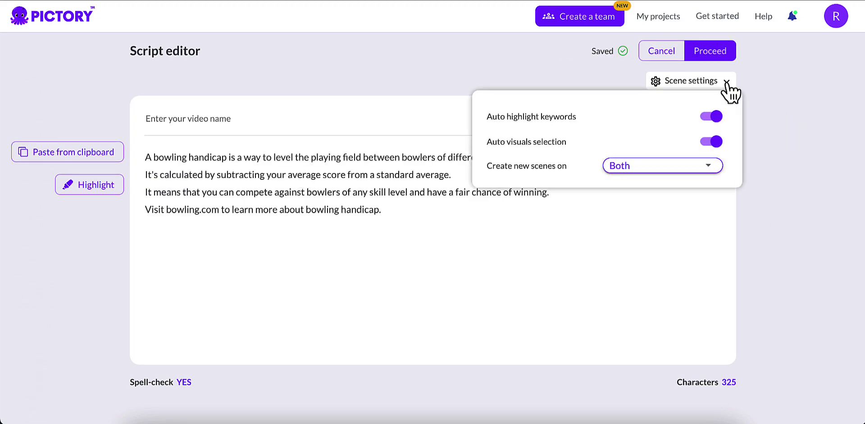
click(713, 120)
click(675, 178)
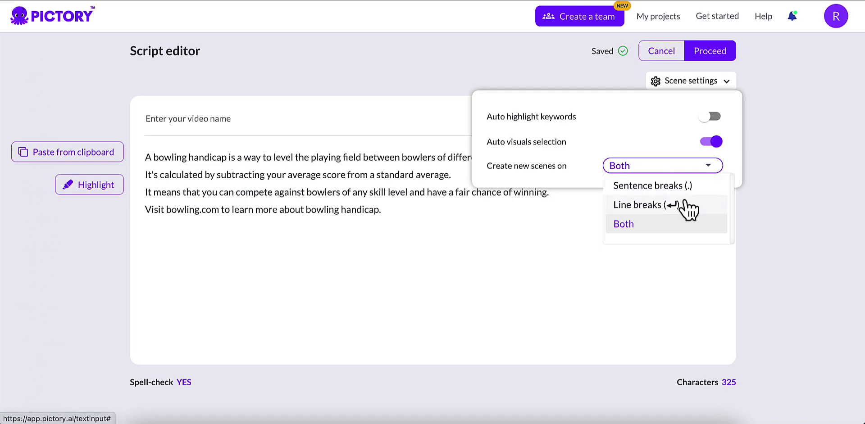
click(656, 227)
click(651, 236)
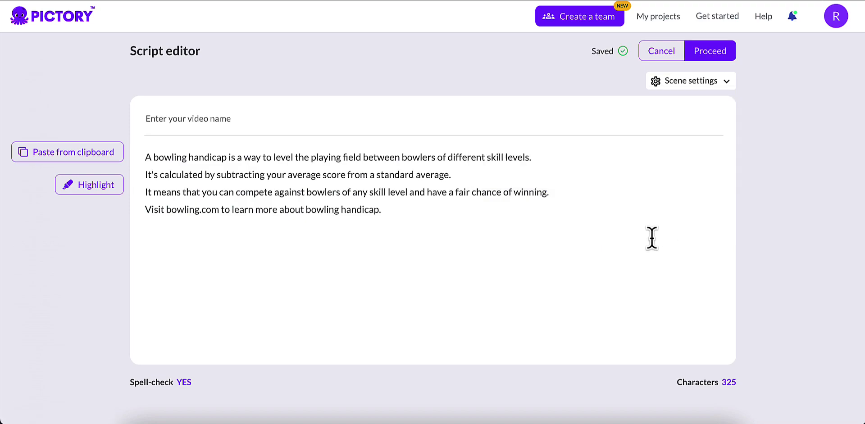
Step: Continue to the template library and choose the Corporate template
click(716, 53)
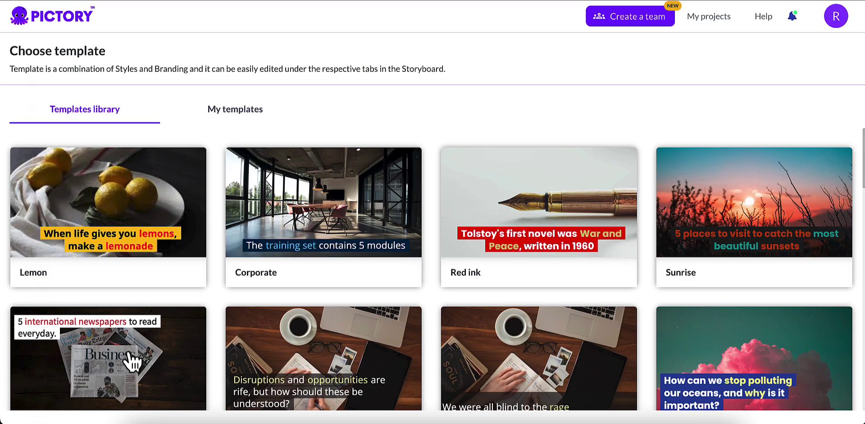
scroll(270, 342, down, 7)
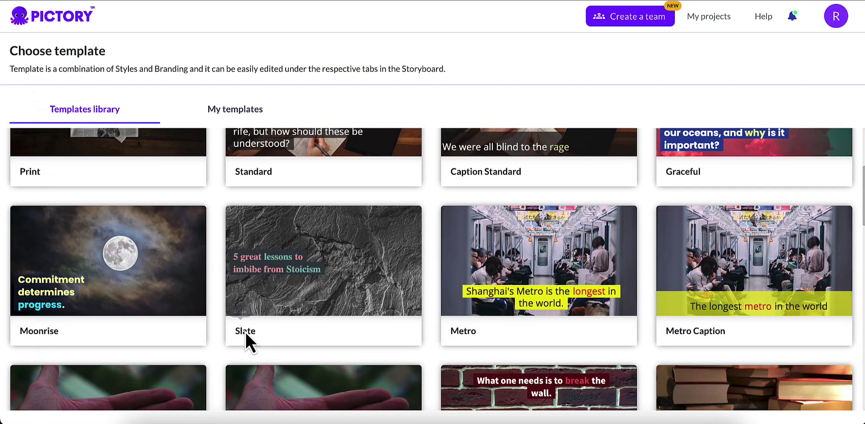
scroll(248, 341, up, 4)
scroll(254, 340, up, 3)
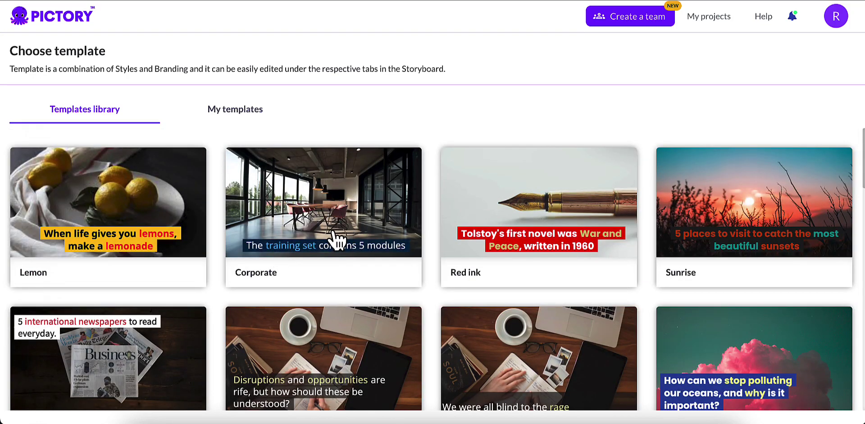
click(292, 214)
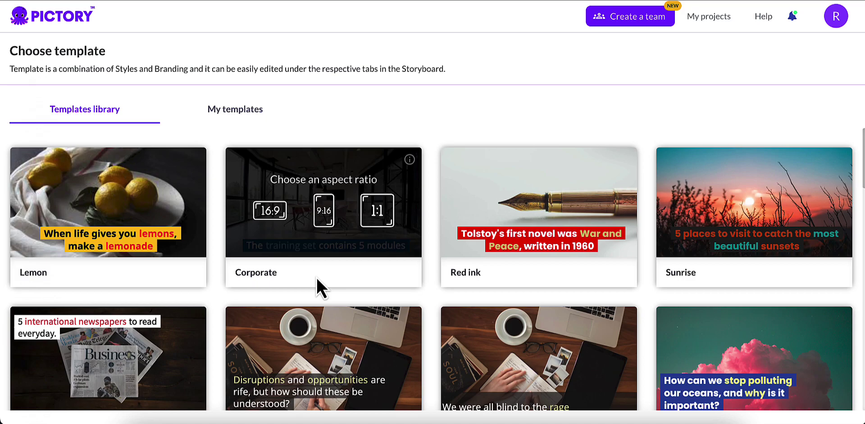
Step: Choose the 9:16 vertical format and remove the extra space after "handicap" in Scene 1
click(323, 219)
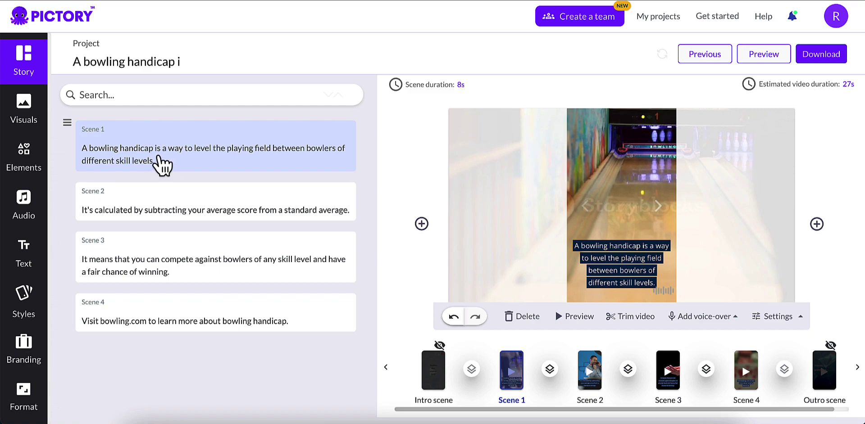
click(153, 149)
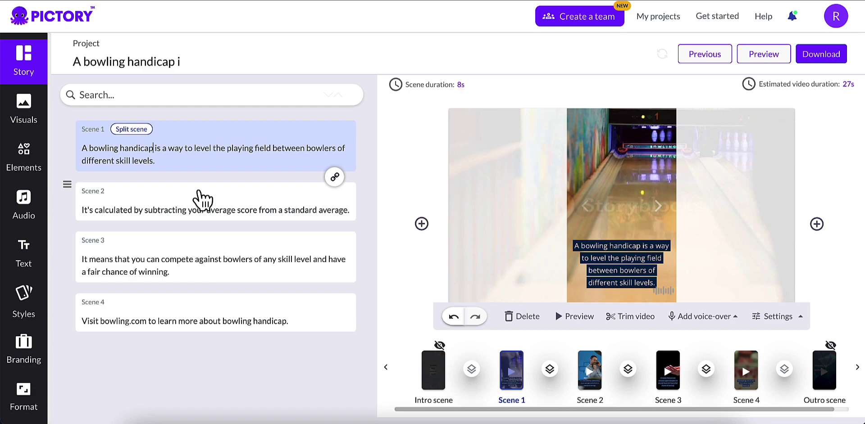
key(BackSpace)
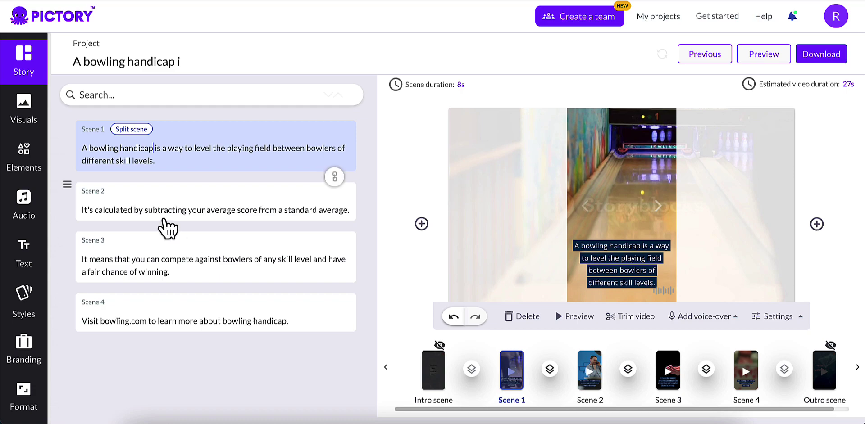
drag(71, 189, 83, 214)
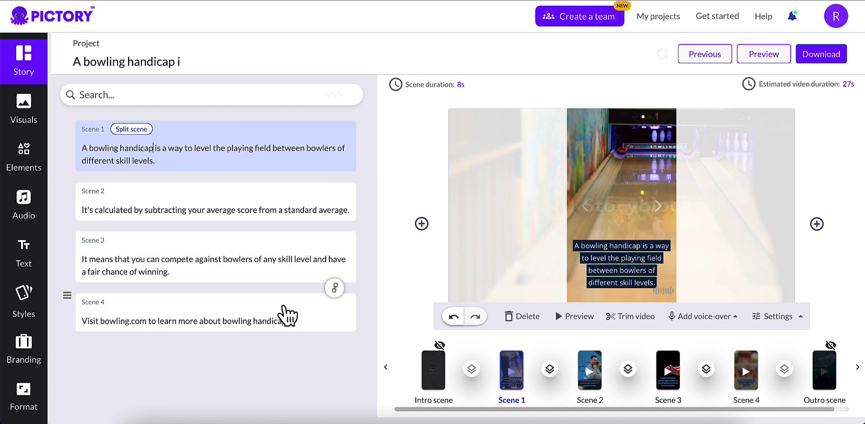
Step: Split Scene 3 before "bowlers" so "compete against" ends its own scene
click(222, 262)
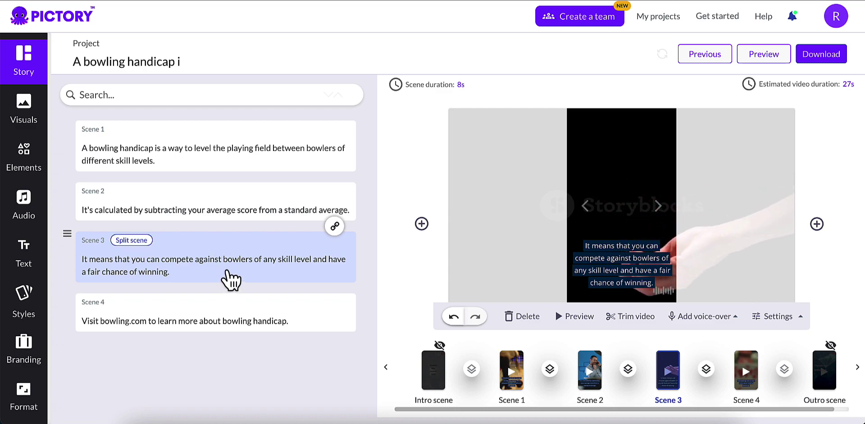
click(222, 259)
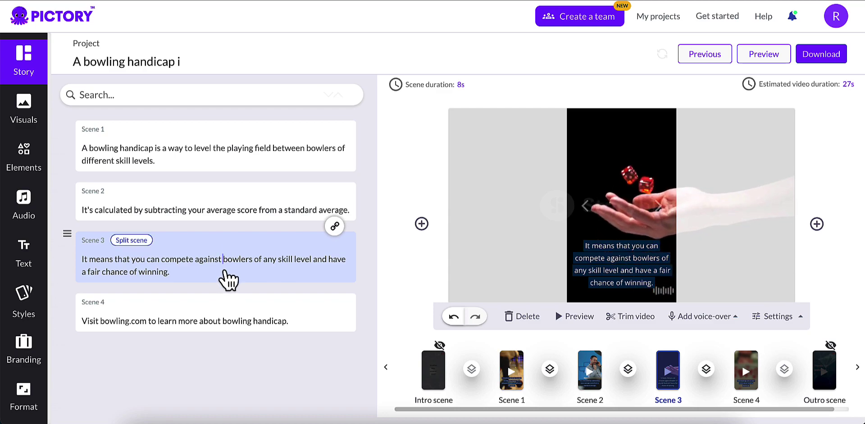
key(BackSpace)
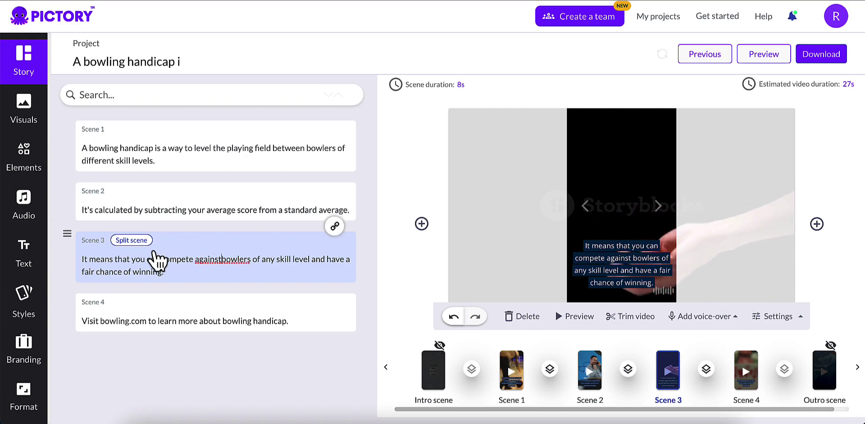
click(142, 242)
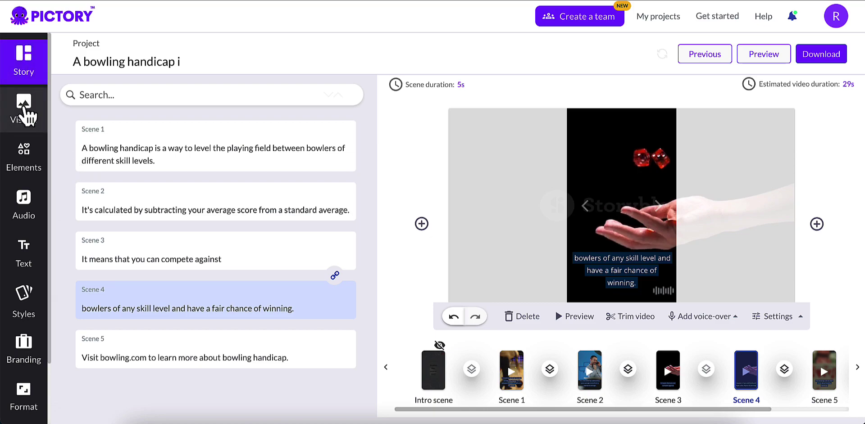
Step: Replace Scene 2's phone footage with the first stock video from a "calculate" search
click(34, 121)
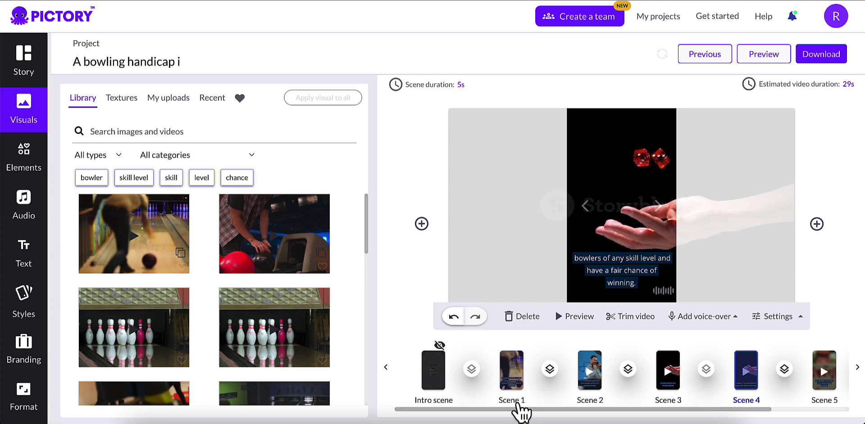
click(516, 400)
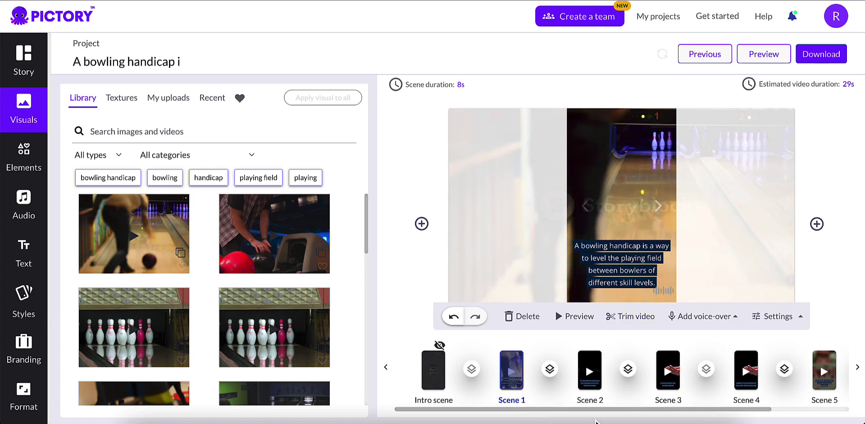
click(595, 404)
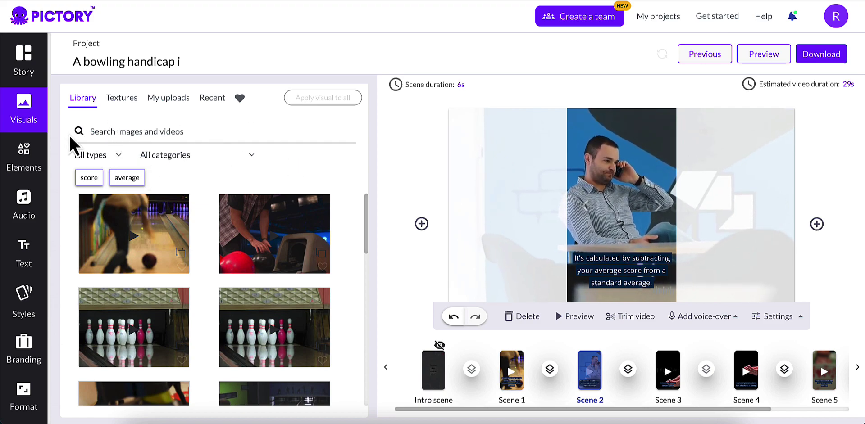
click(188, 129)
text(cal)
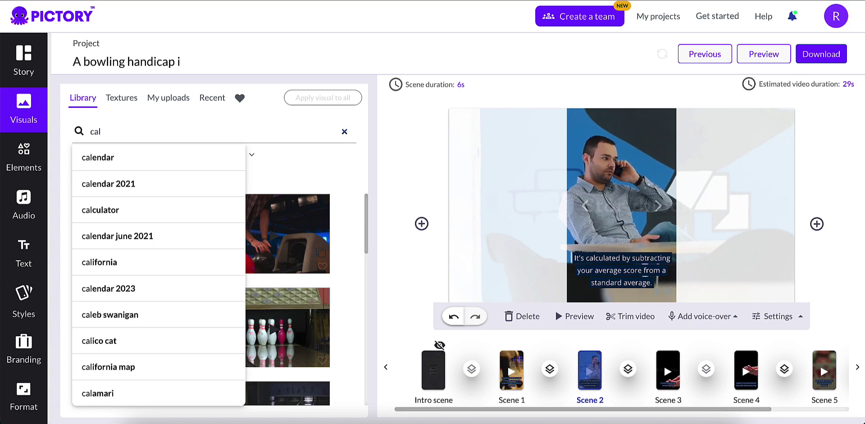
text(culate)
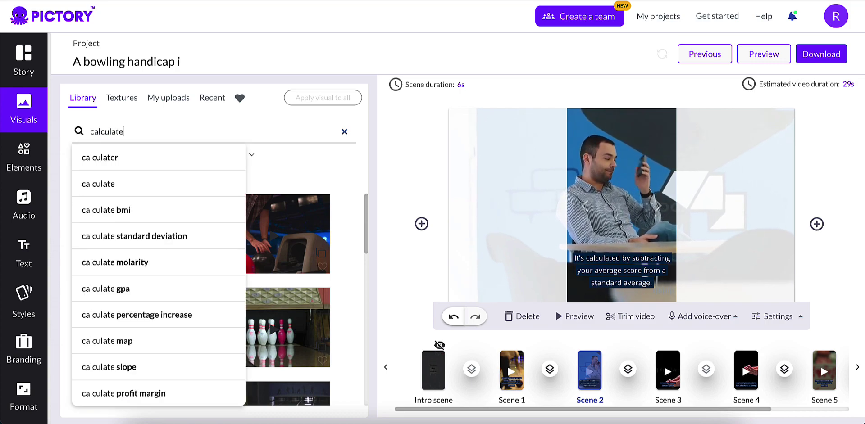
key(Return)
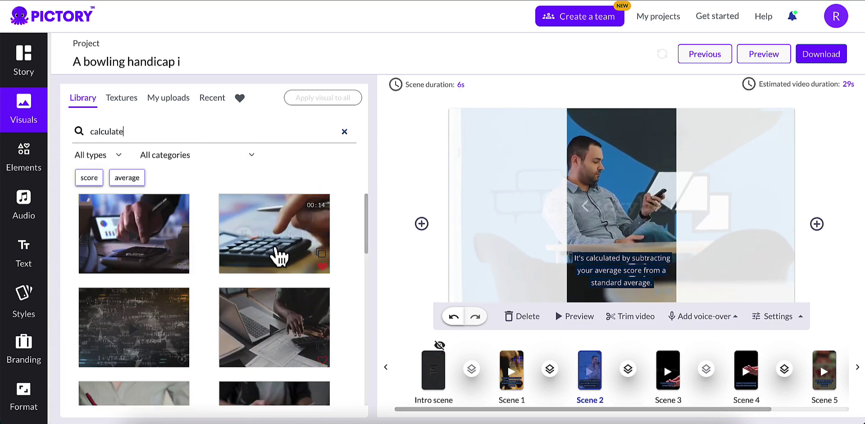
click(149, 253)
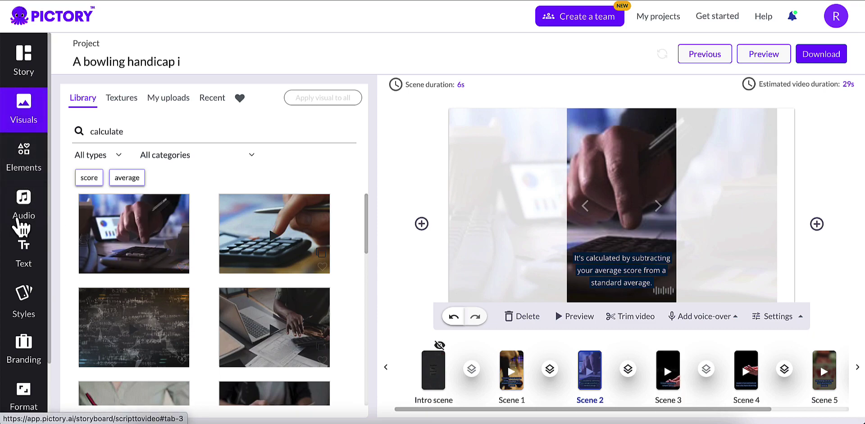
click(22, 170)
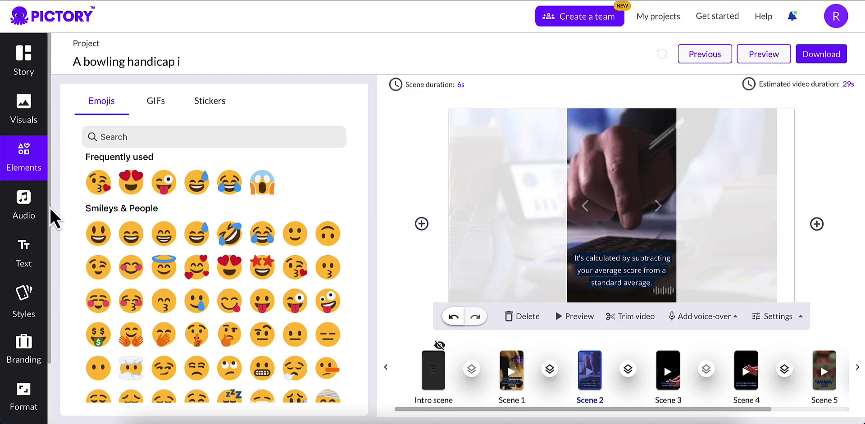
click(24, 216)
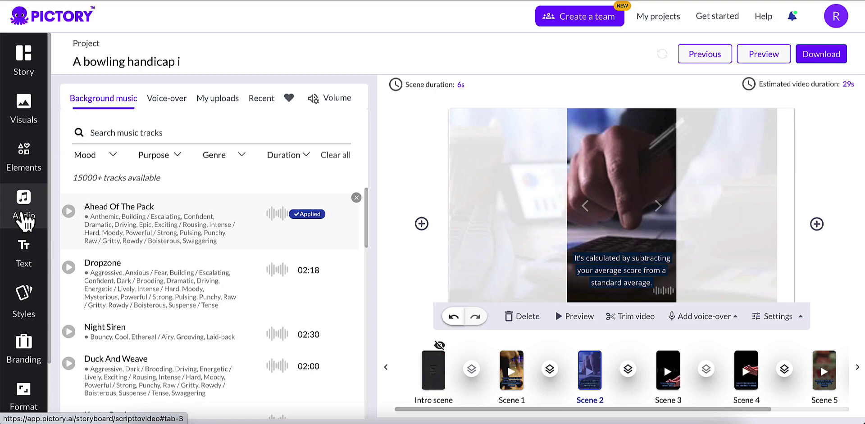
click(25, 221)
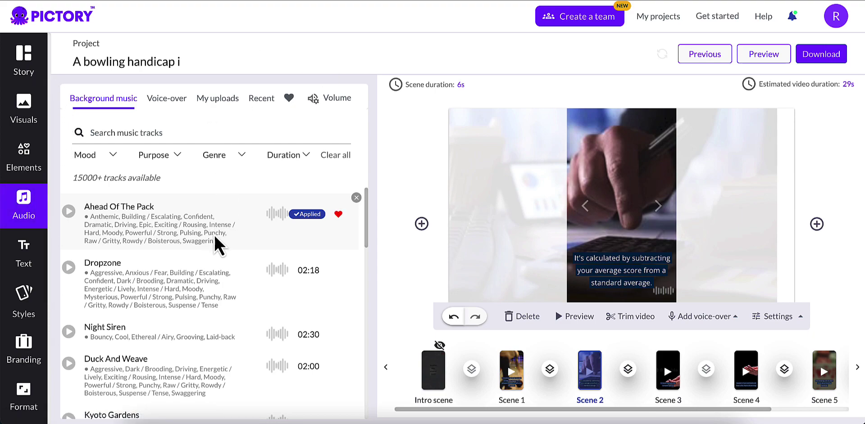
scroll(198, 243, down, 3)
scroll(198, 247, down, 4)
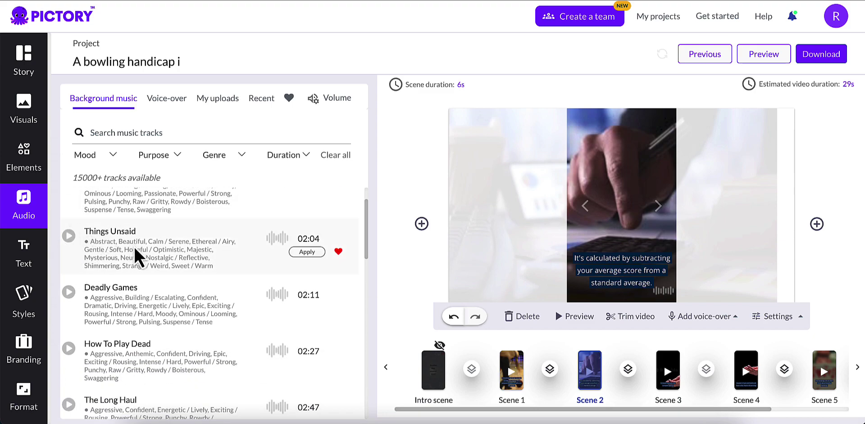
scroll(189, 263, up, 8)
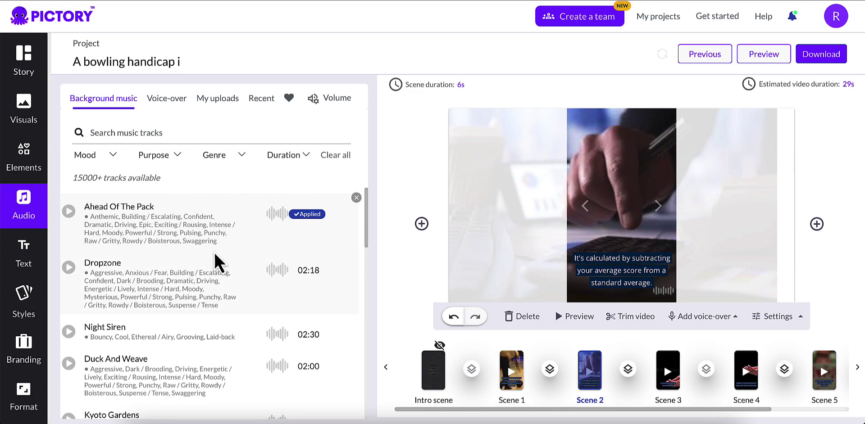
Step: Browse the English voice-over voices across US, Indian, Australian and other accents
mouse_move(218, 255)
click(170, 99)
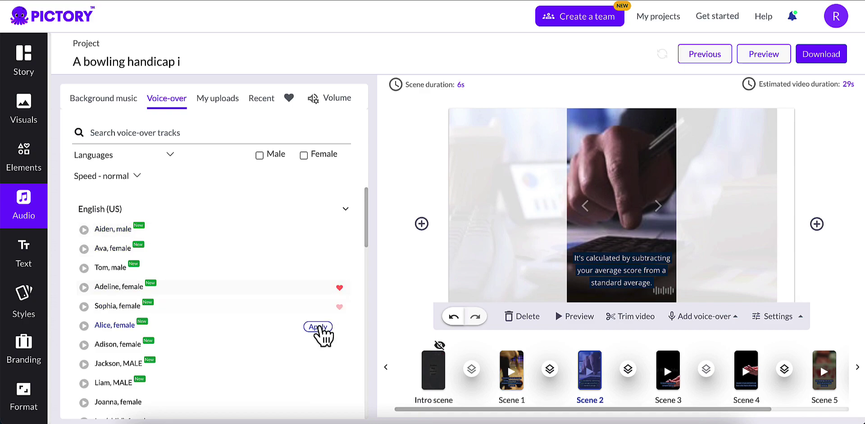
scroll(105, 318, down, 1)
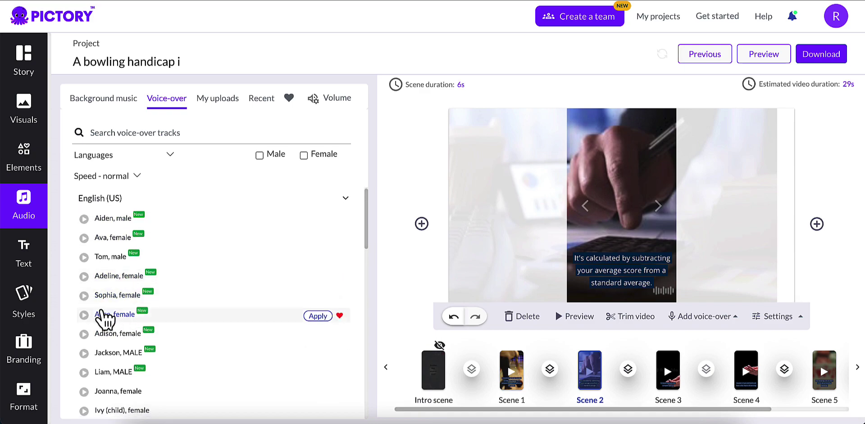
scroll(107, 238, down, 15)
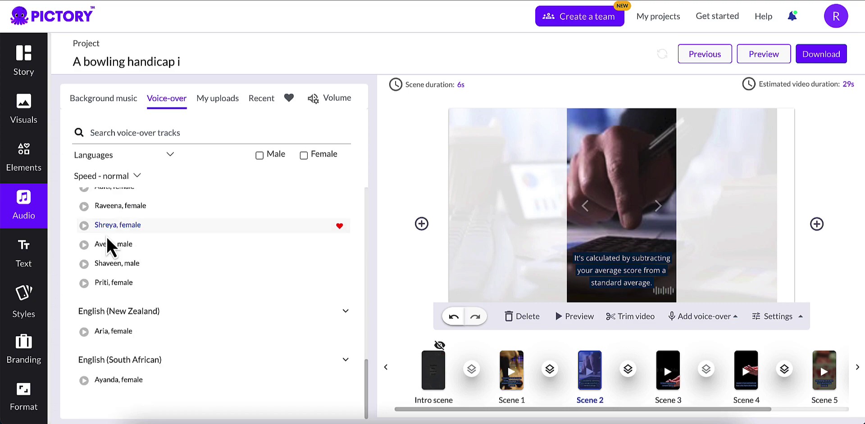
scroll(108, 245, up, 10)
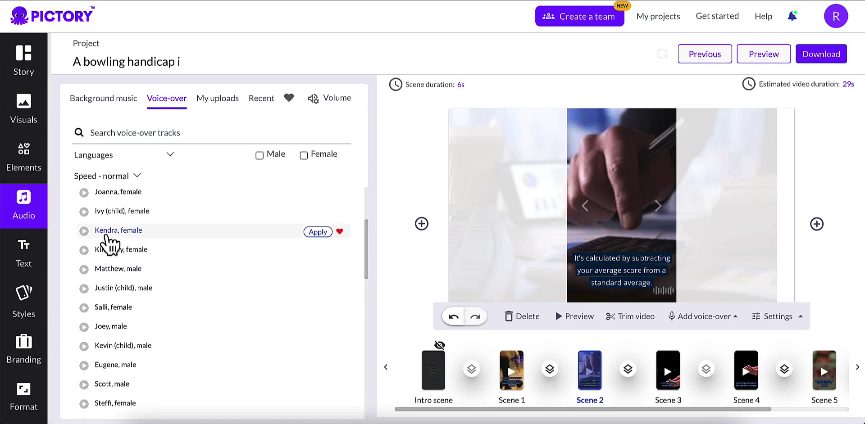
scroll(108, 245, up, 5)
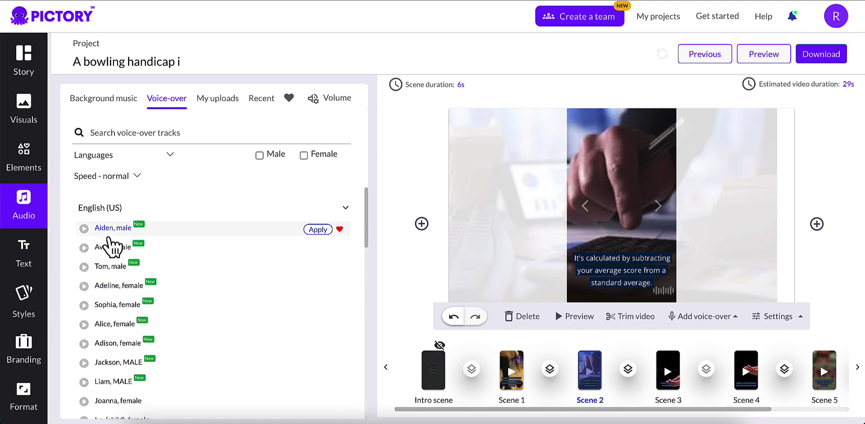
scroll(109, 250, down, 8)
scroll(110, 255, down, 8)
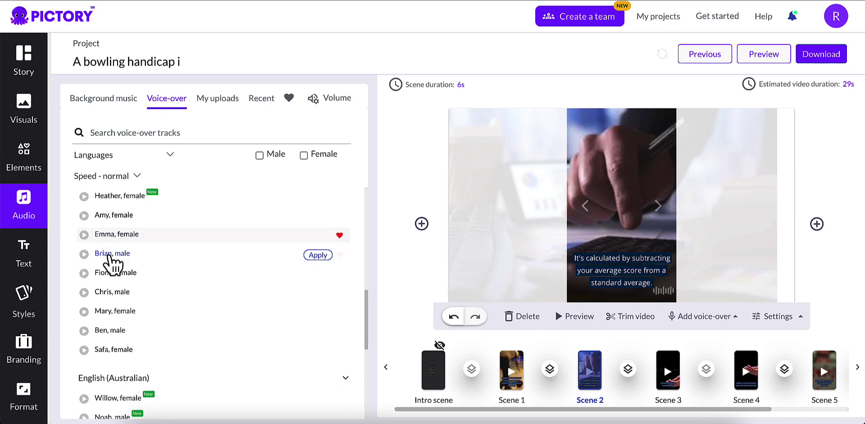
scroll(122, 331, down, 6)
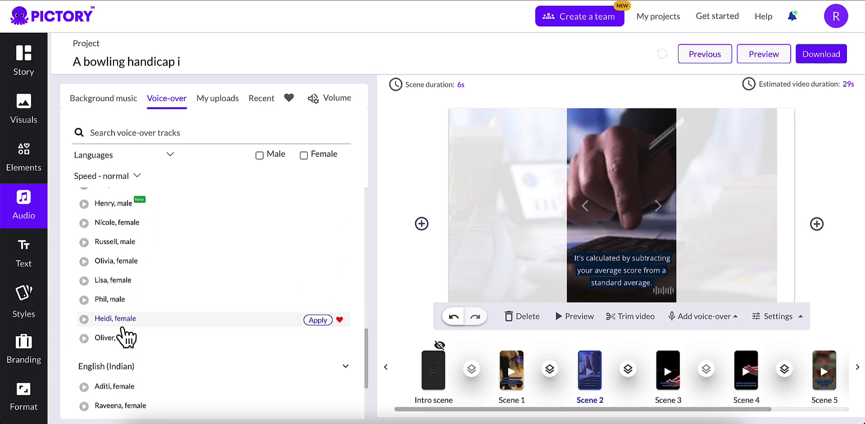
scroll(124, 336, down, 3)
scroll(259, 320, up, 15)
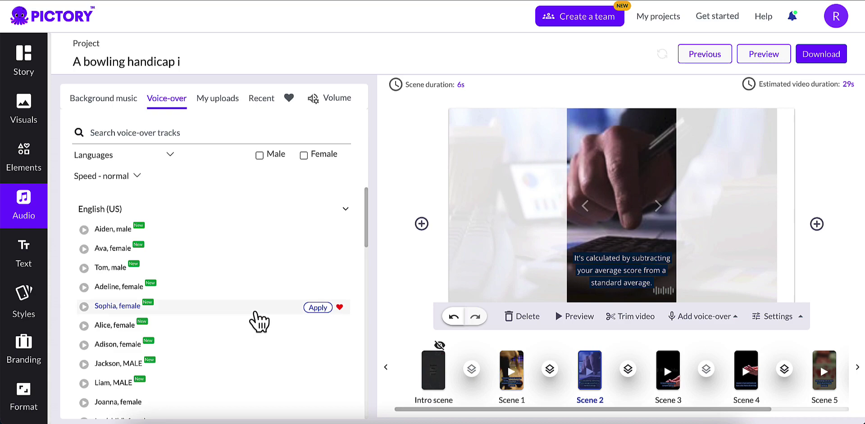
Step: Apply the favourited Sunday Morning track as background music
click(289, 100)
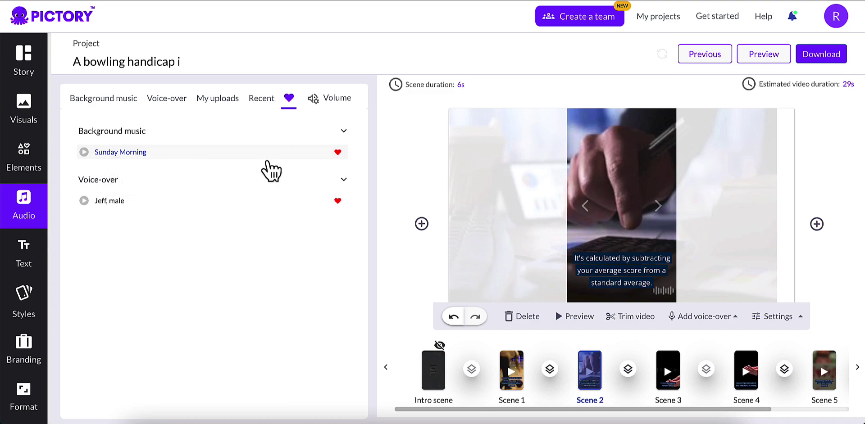
mouse_move(321, 155)
click(316, 153)
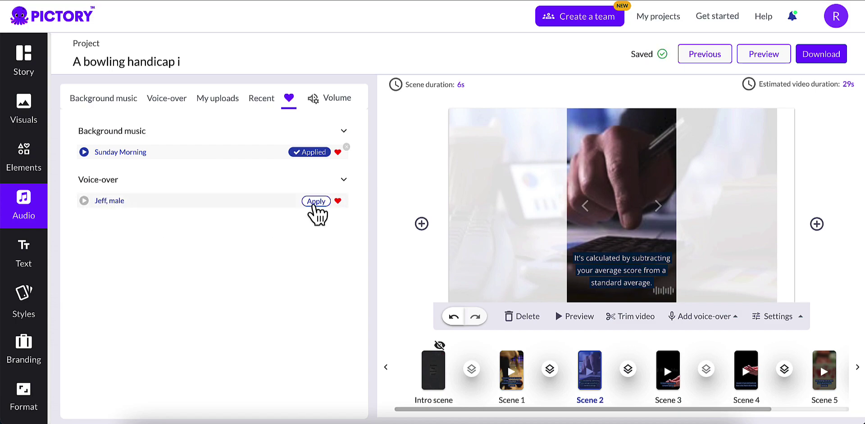
Step: Apply Jeff, male as the video's voice-over
click(316, 202)
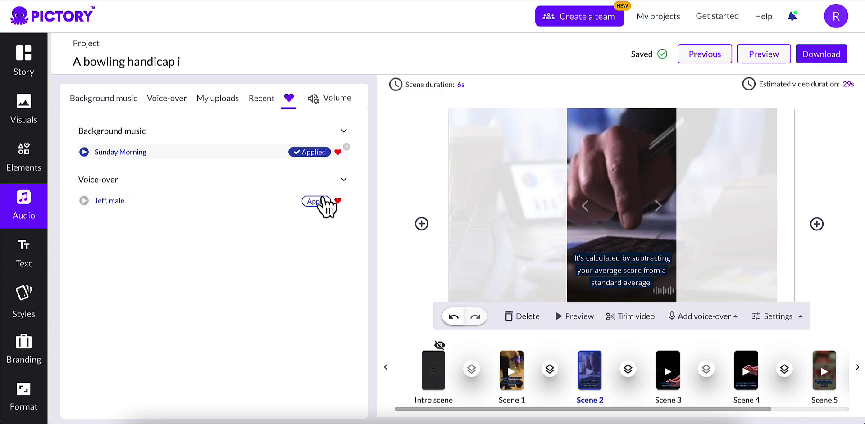
click(317, 201)
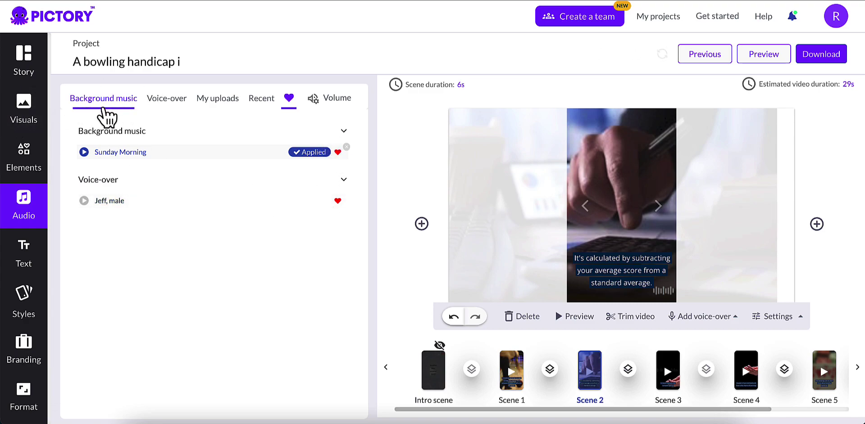
click(163, 104)
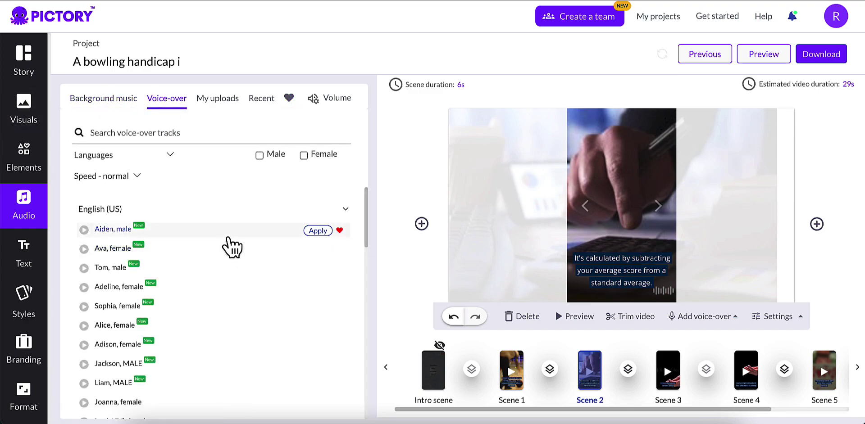
scroll(232, 247, down, 11)
click(317, 350)
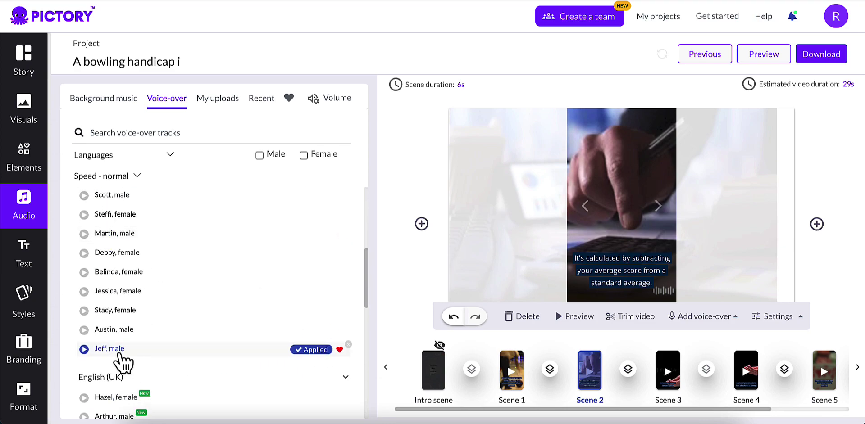
Step: Move Scene 2's caption up to the middle of the frame, with the Corporate text styles shown
click(25, 255)
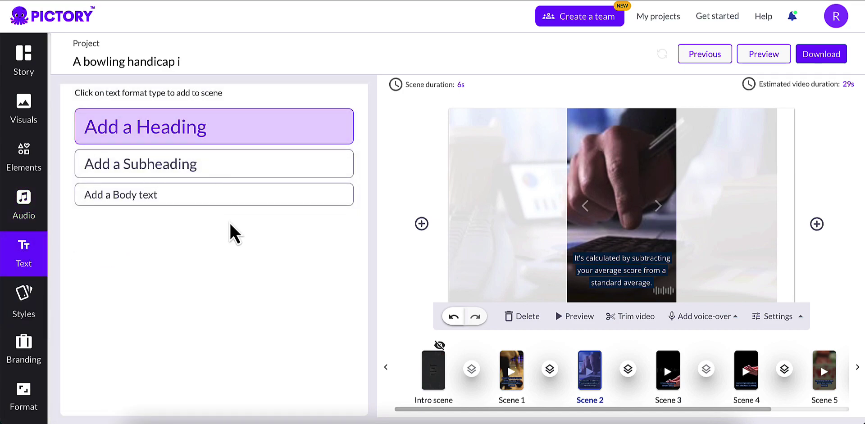
click(23, 310)
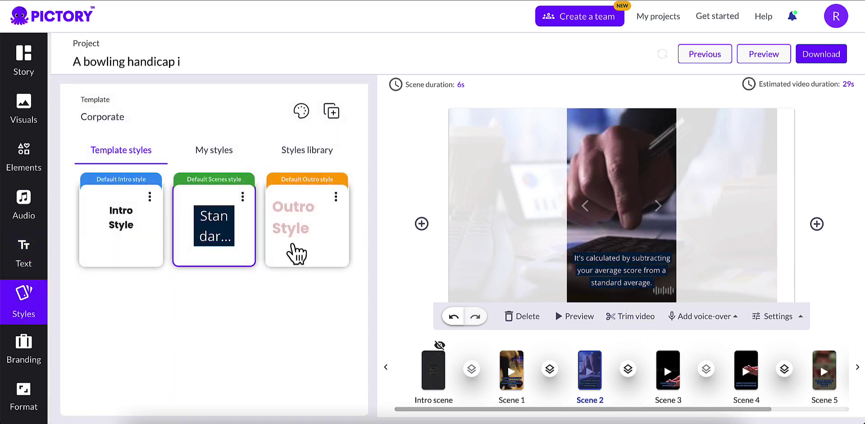
mouse_move(310, 262)
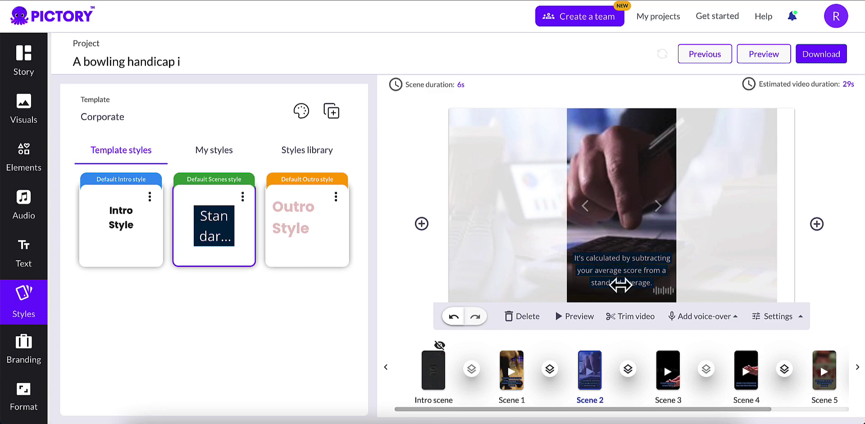
mouse_move(250, 264)
drag(614, 274, 618, 221)
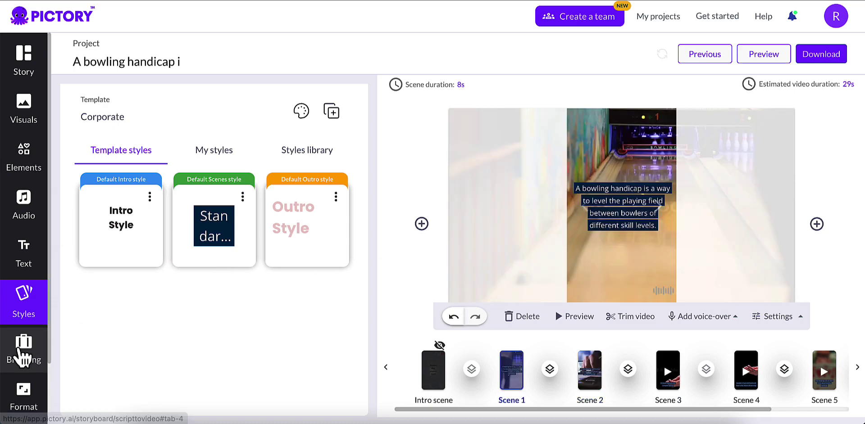
Step: Open the Branding settings, check the Outro text, then view the Scene logo upload area
click(27, 353)
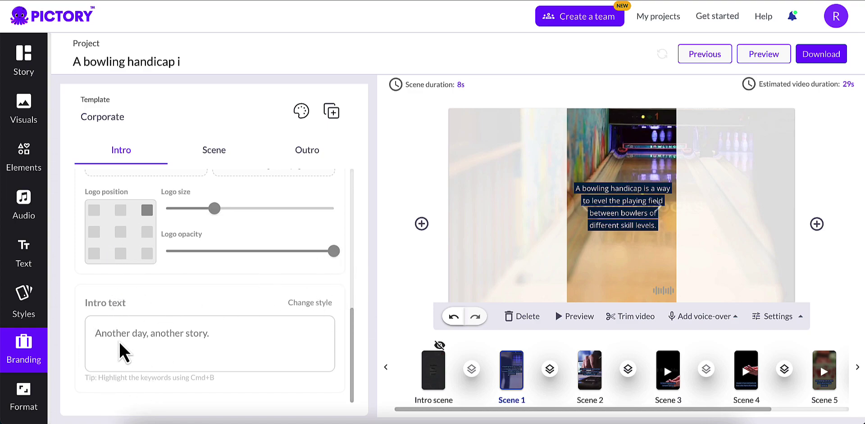
click(307, 156)
click(218, 159)
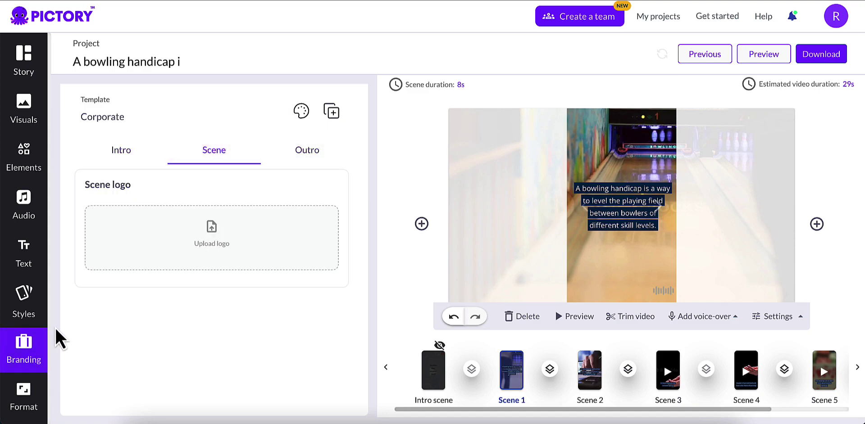
Step: Check the Format settings for 1080p resolution and 9:16 Portrait, then open the account menu
click(24, 411)
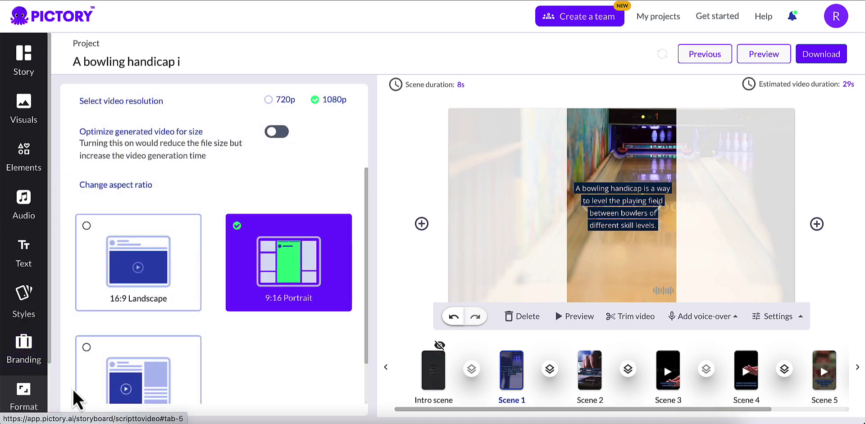
scroll(258, 344, down, 1)
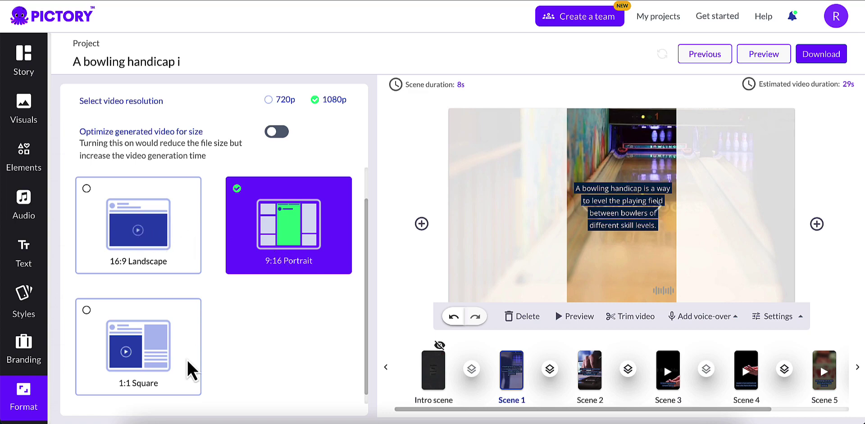
scroll(298, 351, up, 1)
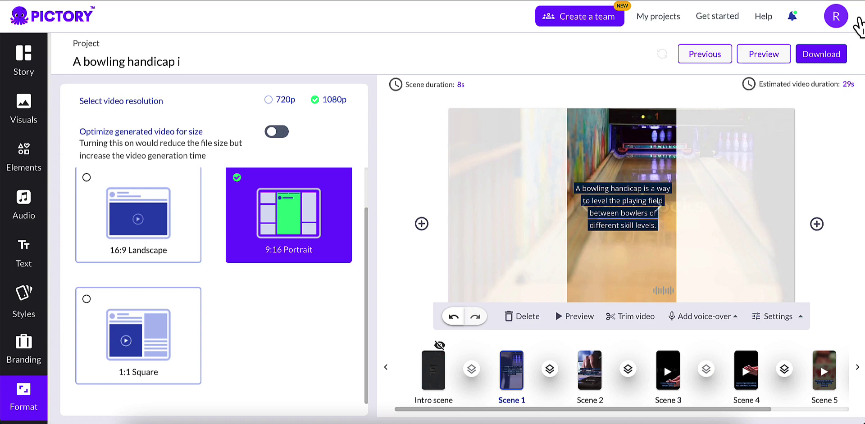
click(838, 19)
Step: Render the bowling-handicap preview, raise the volume, pause playback at 0:12, then close it
click(766, 58)
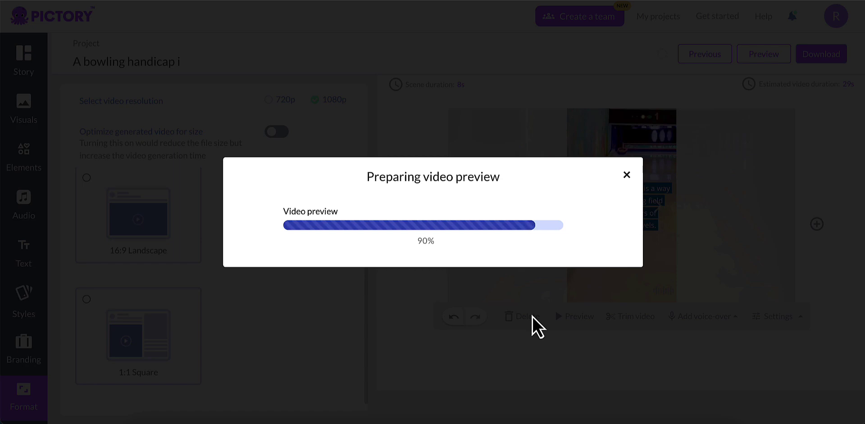
key(XF86AudioRaiseVolume)
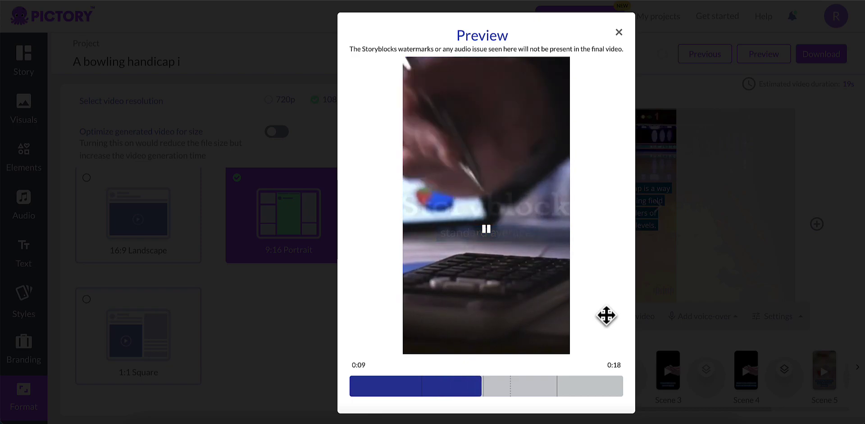
click(487, 235)
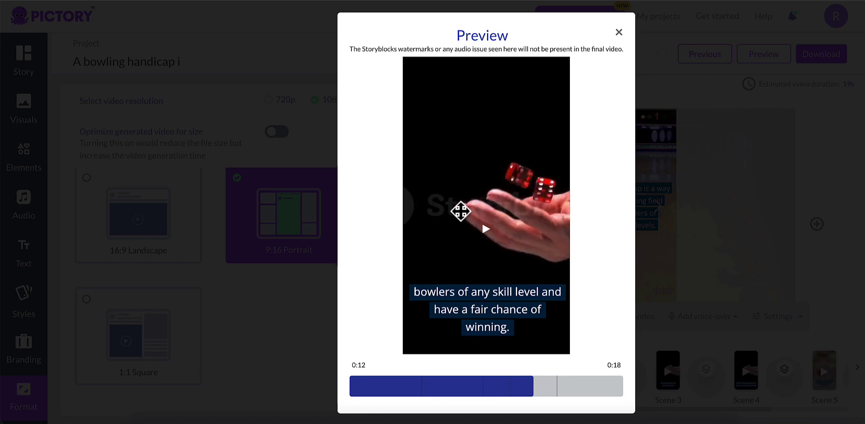
click(618, 32)
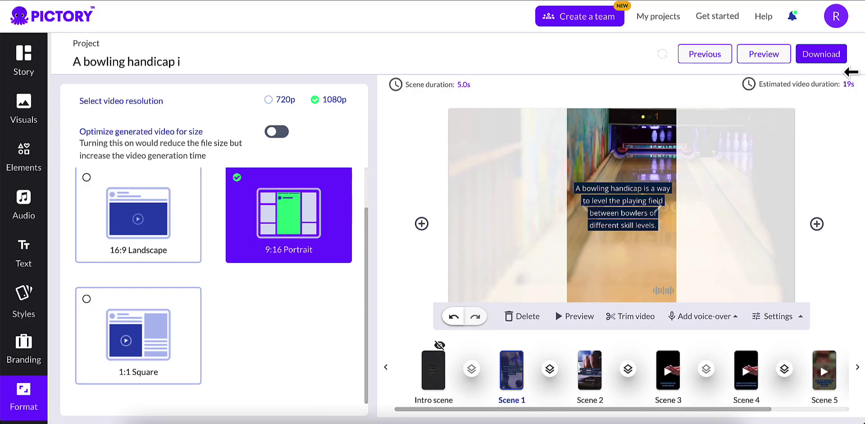
Step: Show the Download options: Video, social-post spreadsheet, and Hootsuite social posts
click(825, 56)
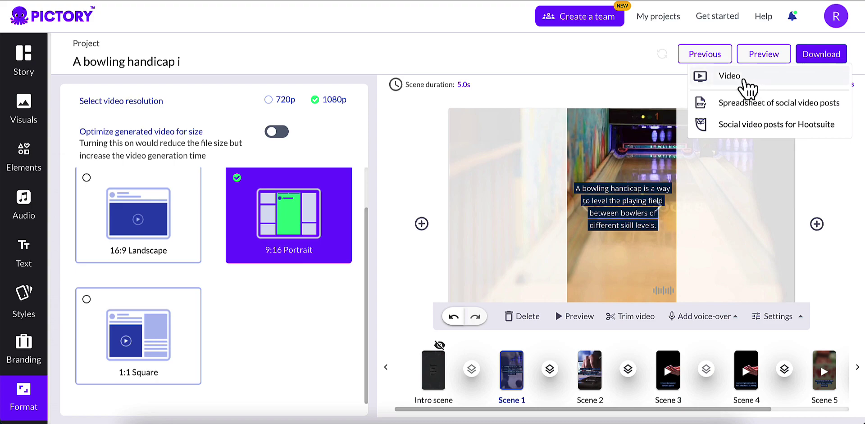